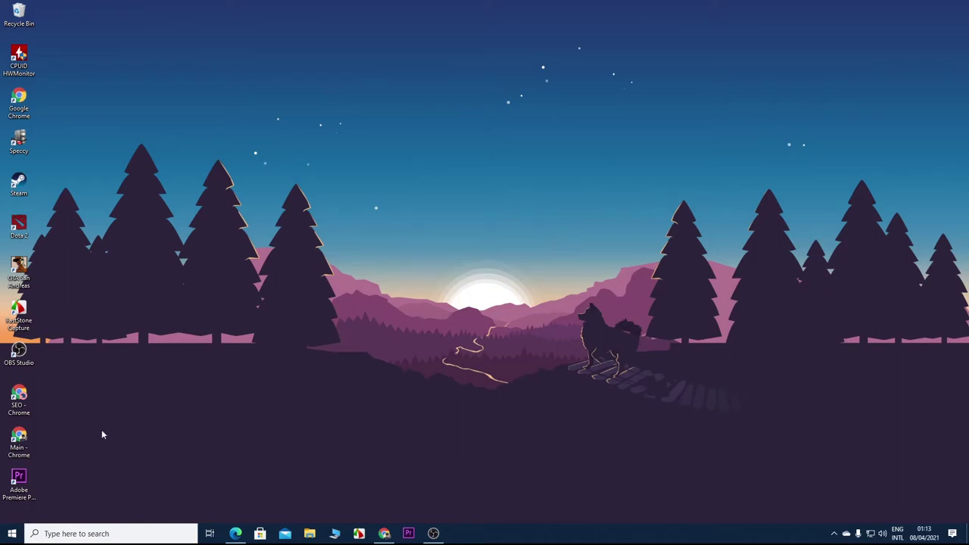
# Search the Start menu for 'voice' and launch Voice Recorder.
pyautogui.click(14, 533)
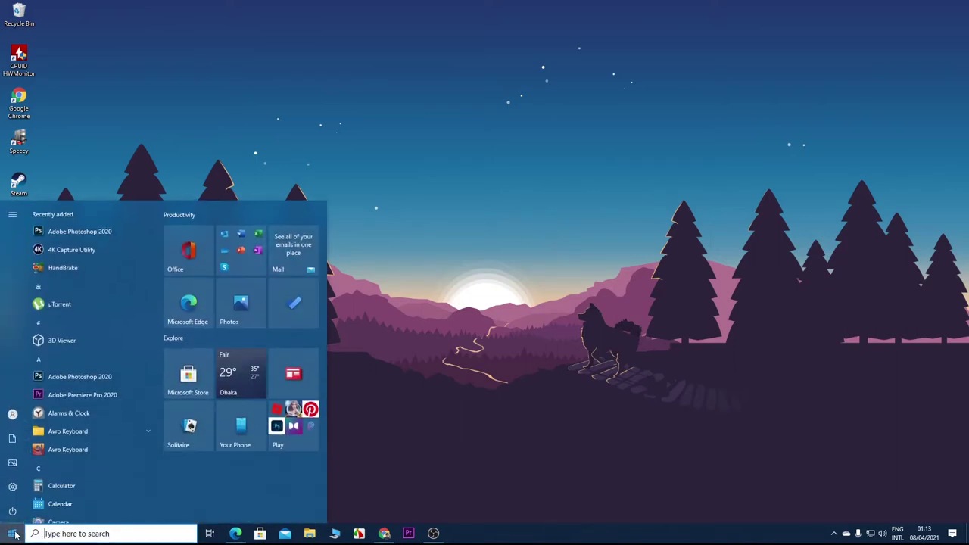
pyautogui.write('voice')
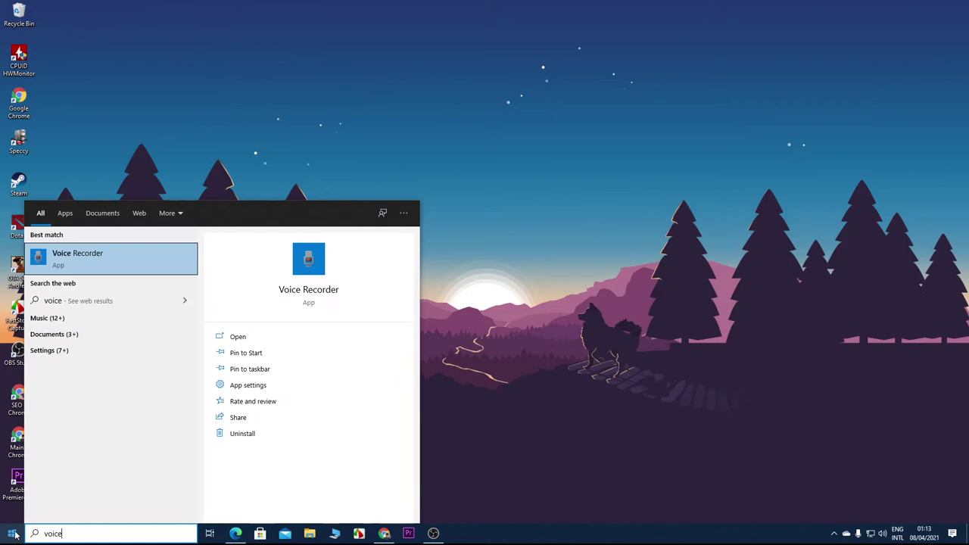
pyautogui.click(125, 272)
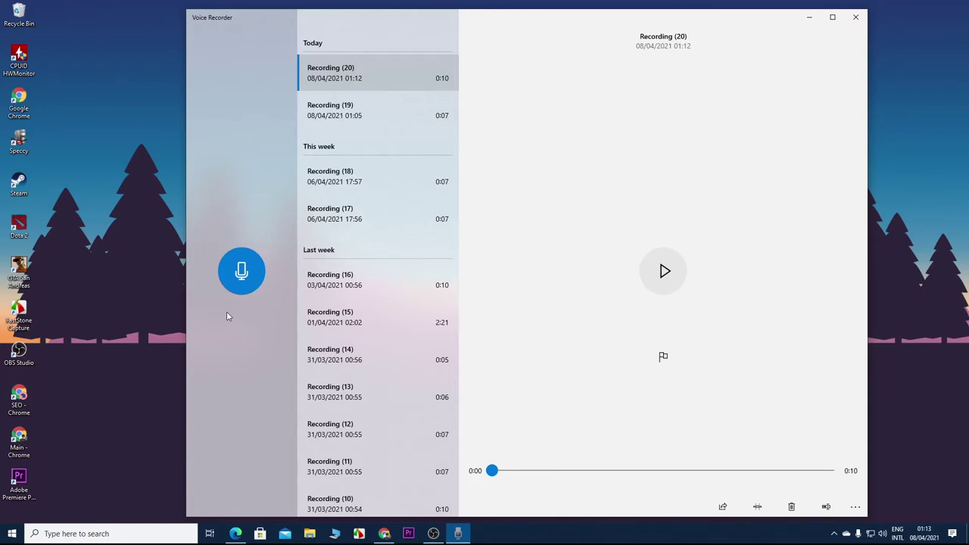
# Record and stop a five-second test clip, saved as Recording (21).
pyautogui.hotkey('ctrl', 'r')
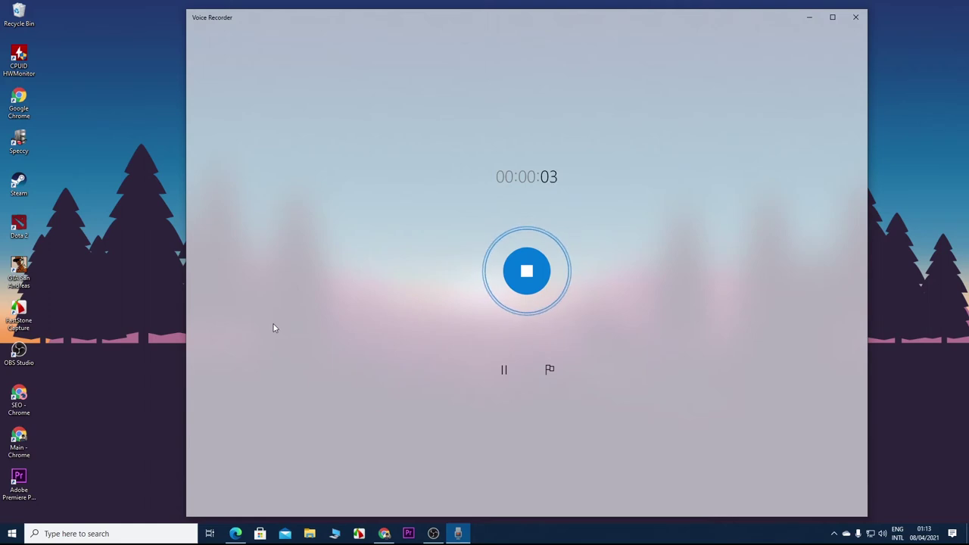
pyautogui.click(536, 275)
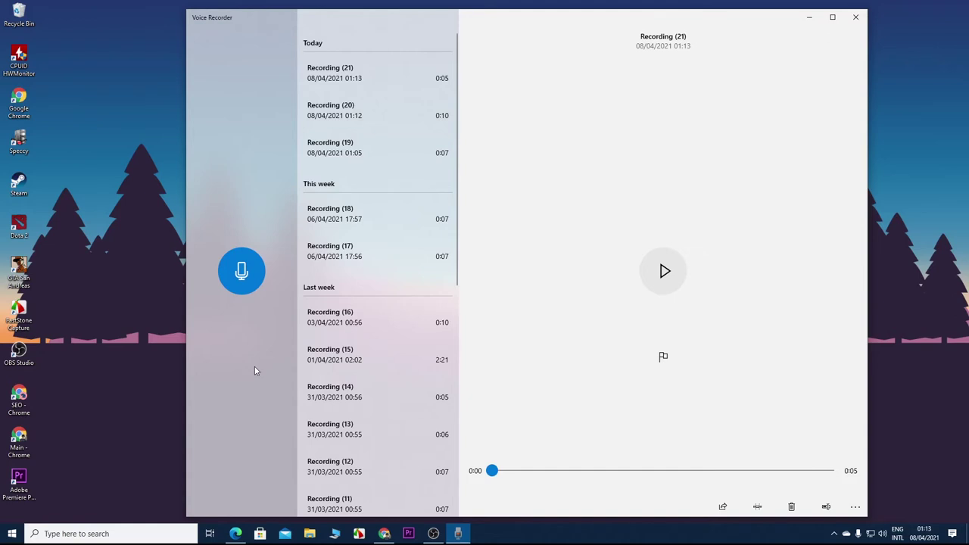
# Play Recording (21) through its full 0:05 length.
pyautogui.click(664, 271)
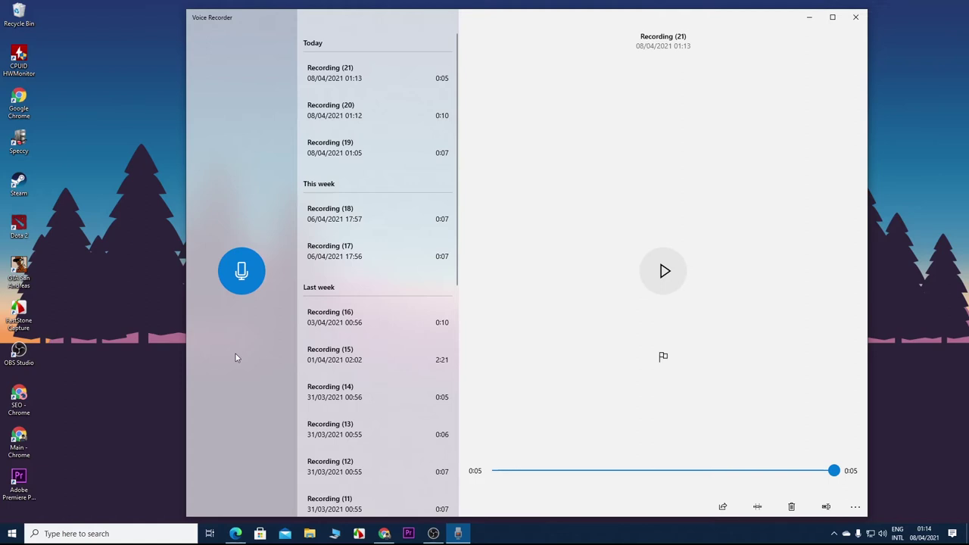
# Trim the opening off Recording (21) by moving its start handle later, and save.
pyautogui.click(757, 506)
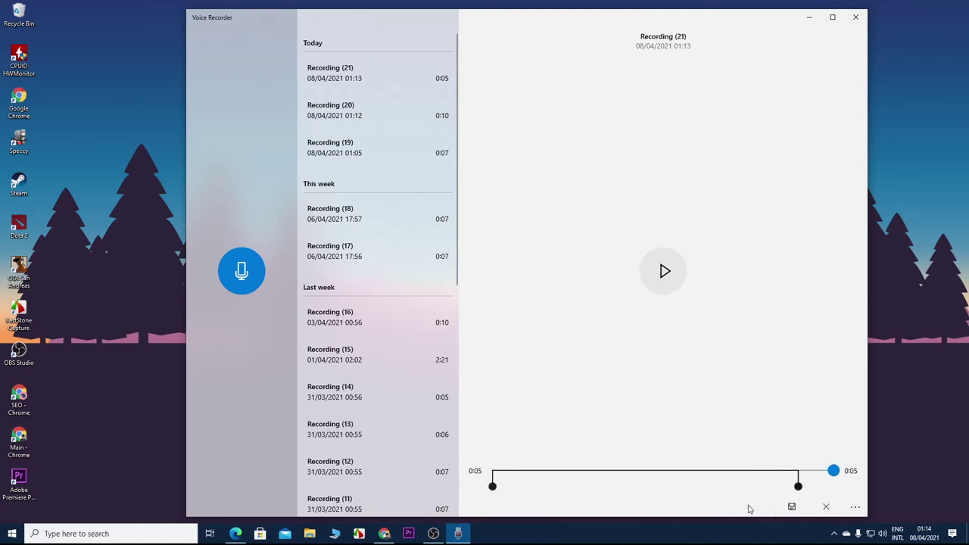
pyautogui.moveTo(798, 486)
pyautogui.mouseDown()
pyautogui.moveTo(833, 489)
pyautogui.moveTo(781, 488)
pyautogui.mouseUp()
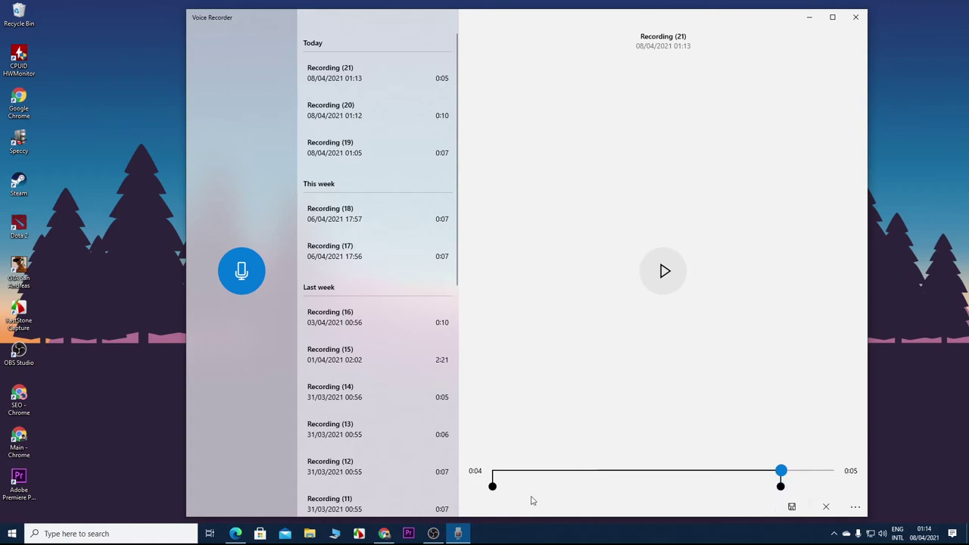
pyautogui.moveTo(492, 486); pyautogui.dragTo(569, 487)
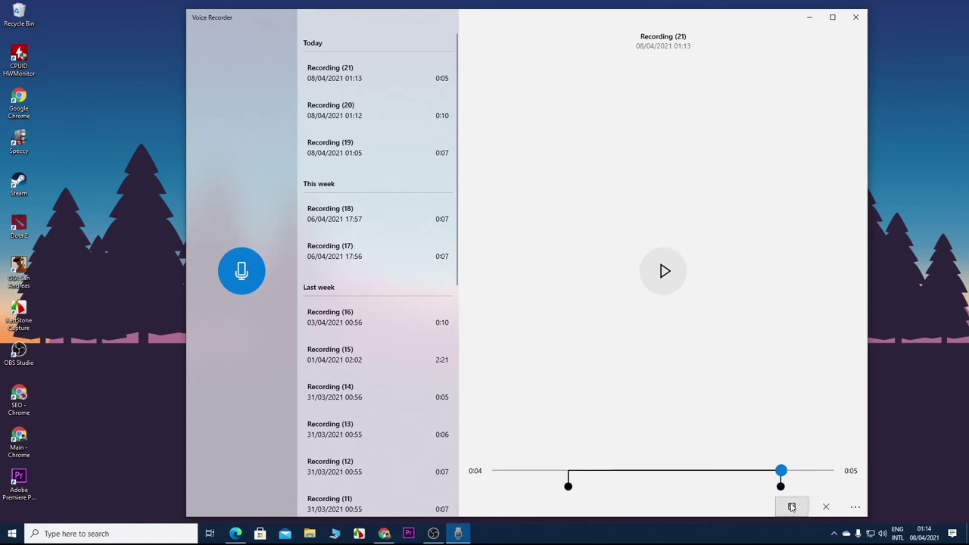
pyautogui.click(826, 507)
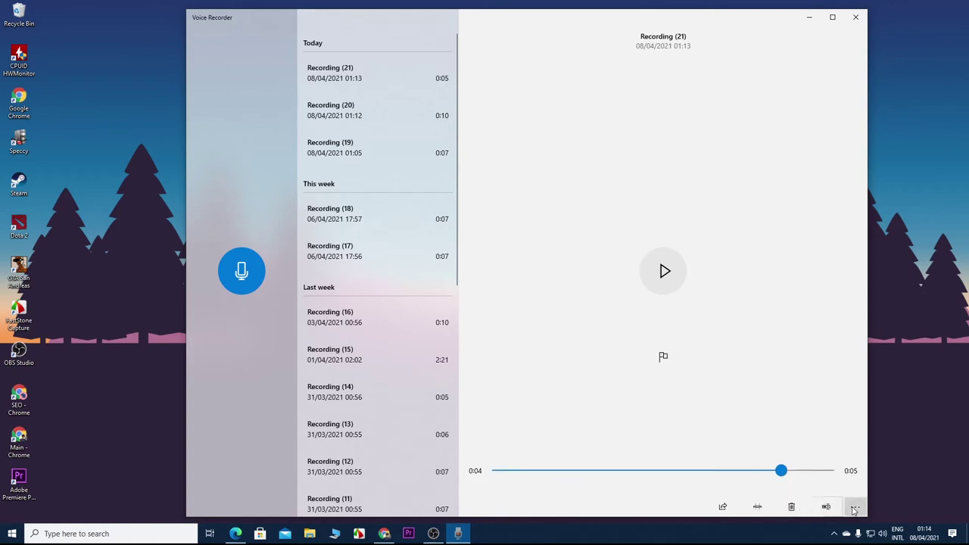
# Start renaming Recording (21) from its extra options, then cancel without changing the name.
pyautogui.click(854, 507)
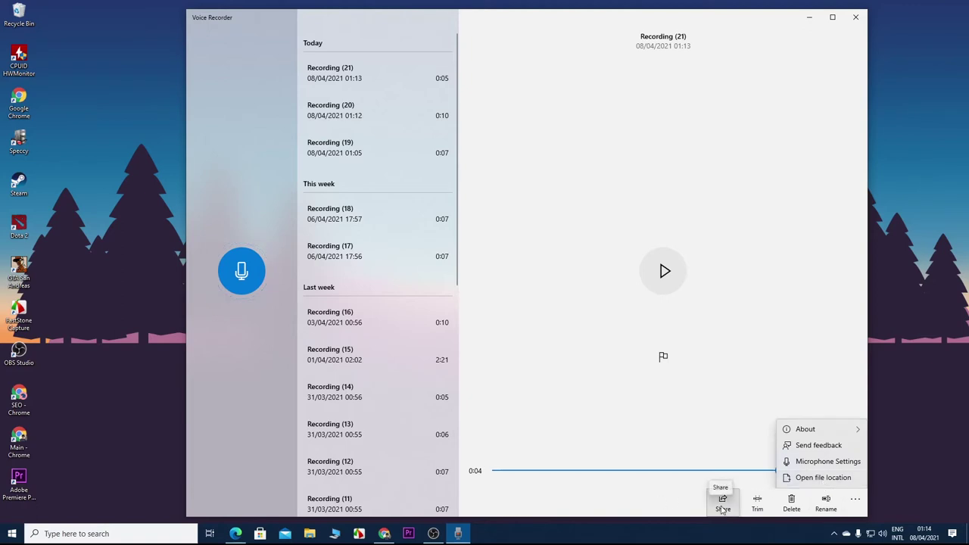
pyautogui.click(826, 507)
pyautogui.click(629, 504)
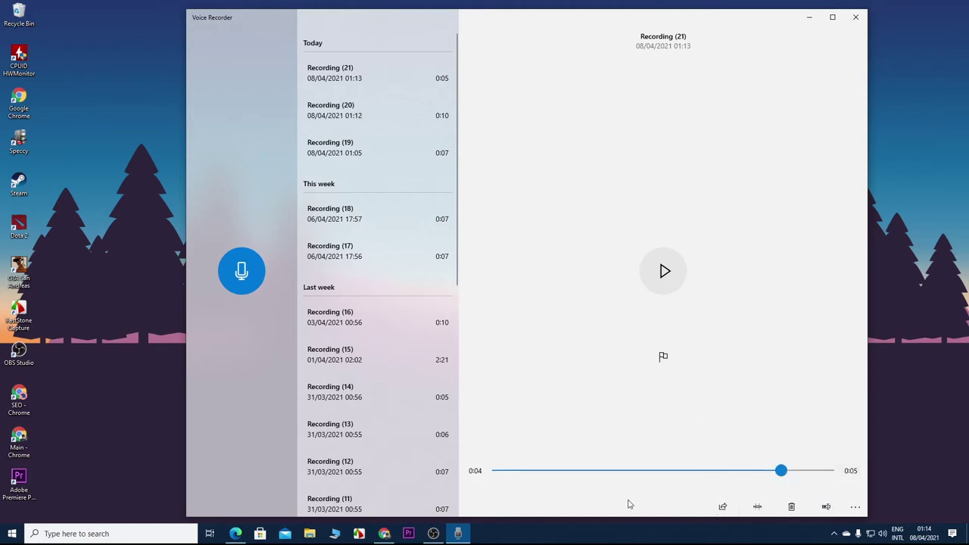
# Search 'download audacity' in Edge and download the Audacity for Windows installer from audacityteam.org.
pyautogui.click(237, 534)
pyautogui.click(253, 27)
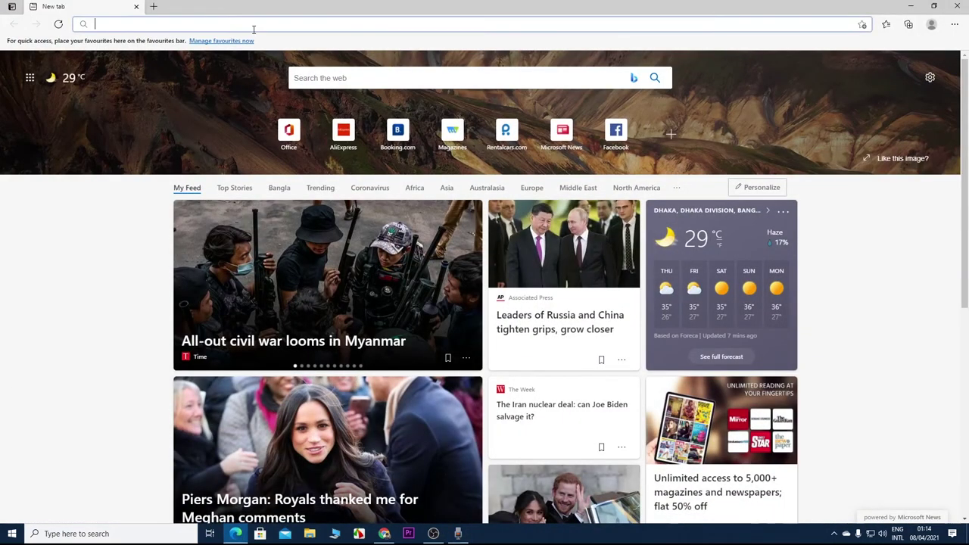
pyautogui.write('download')
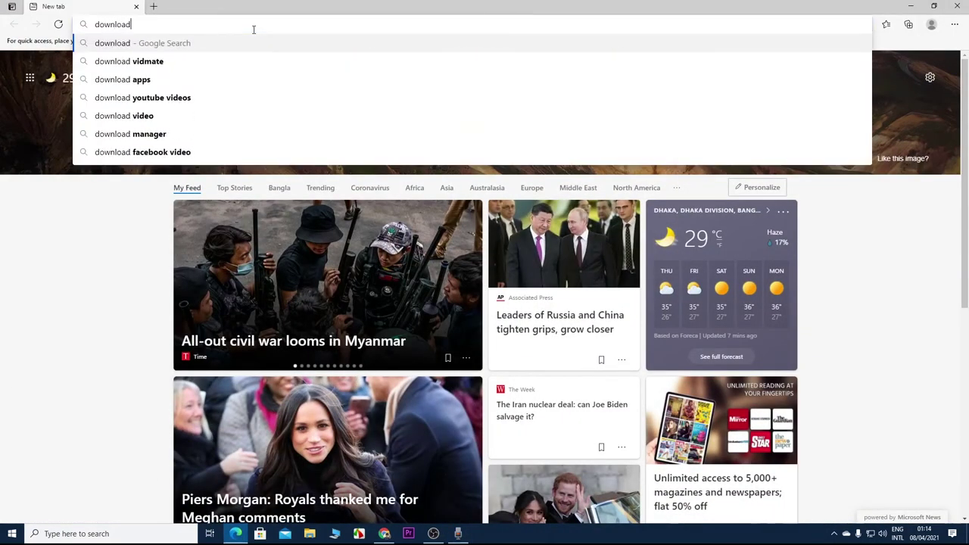
pyautogui.write(' audaci')
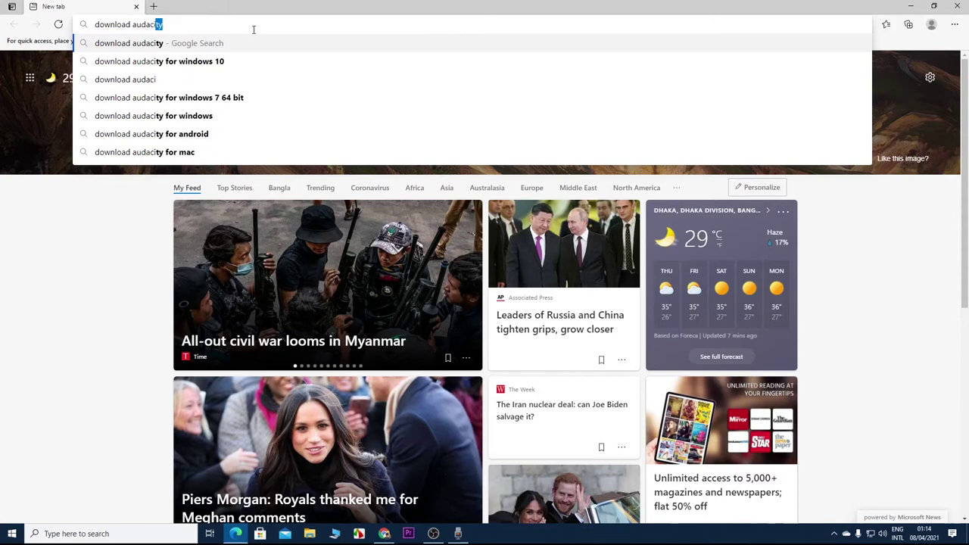
pyautogui.write('ty')
pyautogui.press('Return')
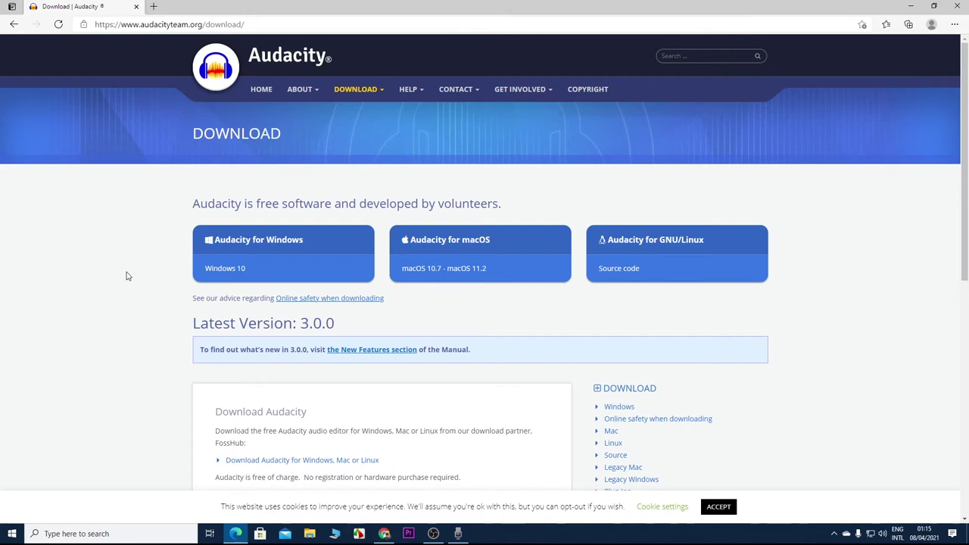
pyautogui.click(279, 249)
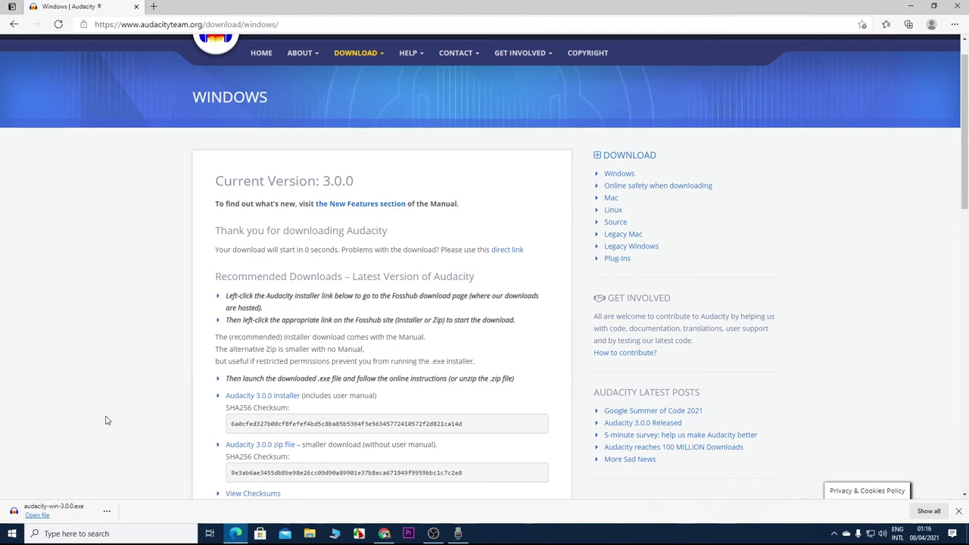
# Run the Audacity installer with English as the setup language, minimizing Edge and Voice Recorder.
pyautogui.click(76, 510)
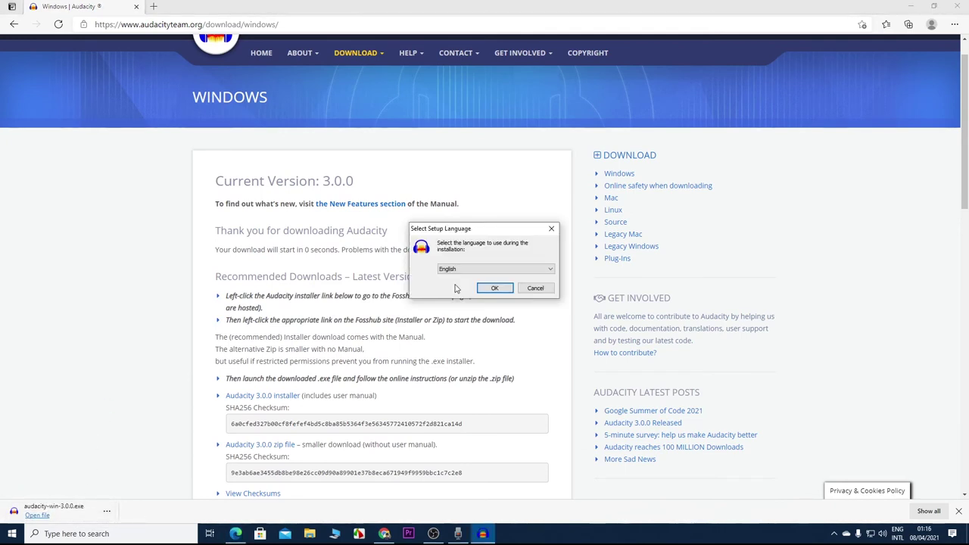
pyautogui.click(494, 289)
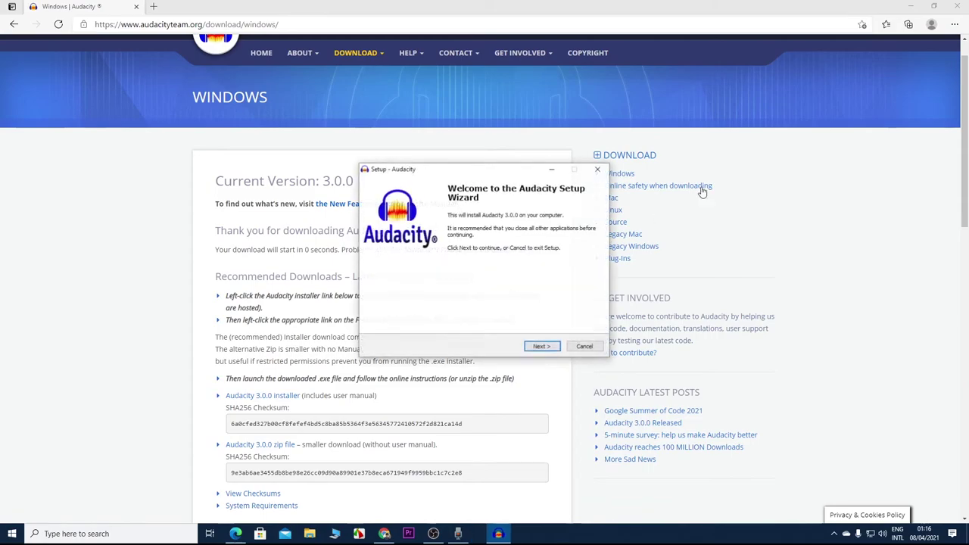
pyautogui.click(910, 4)
pyautogui.click(910, 6)
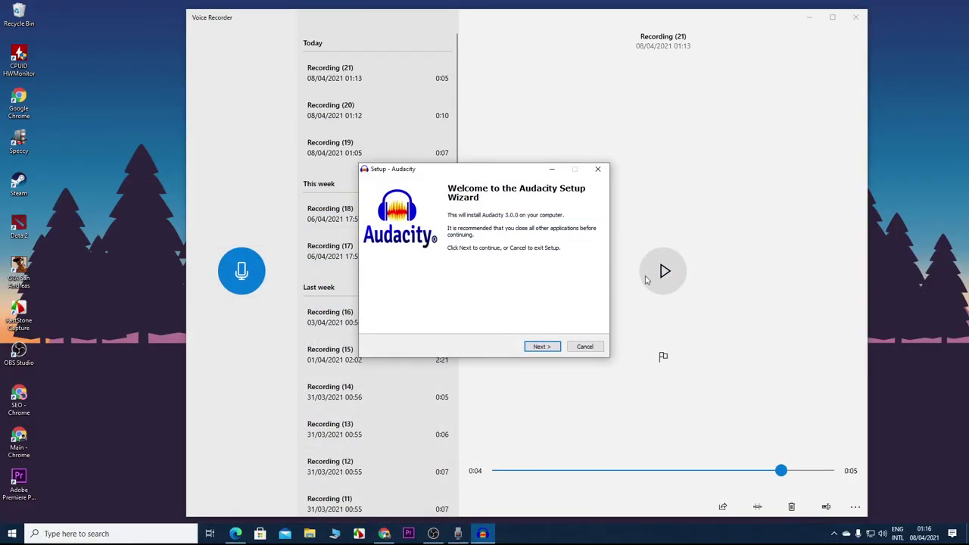
pyautogui.click(805, 20)
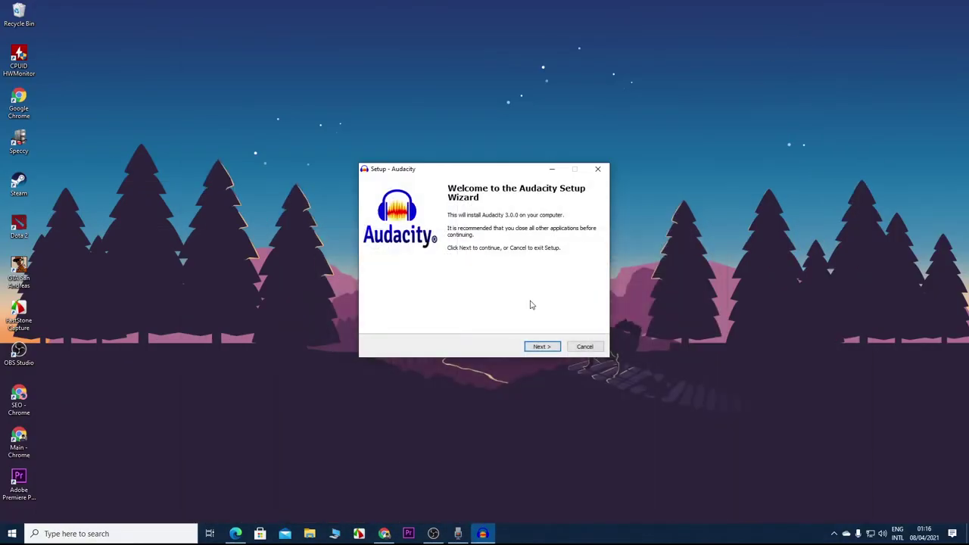
# Install Audacity 3.0.0 to the default folder with a desktop shortcut, then launch it.
pyautogui.click(543, 347)
pyautogui.click(543, 347)
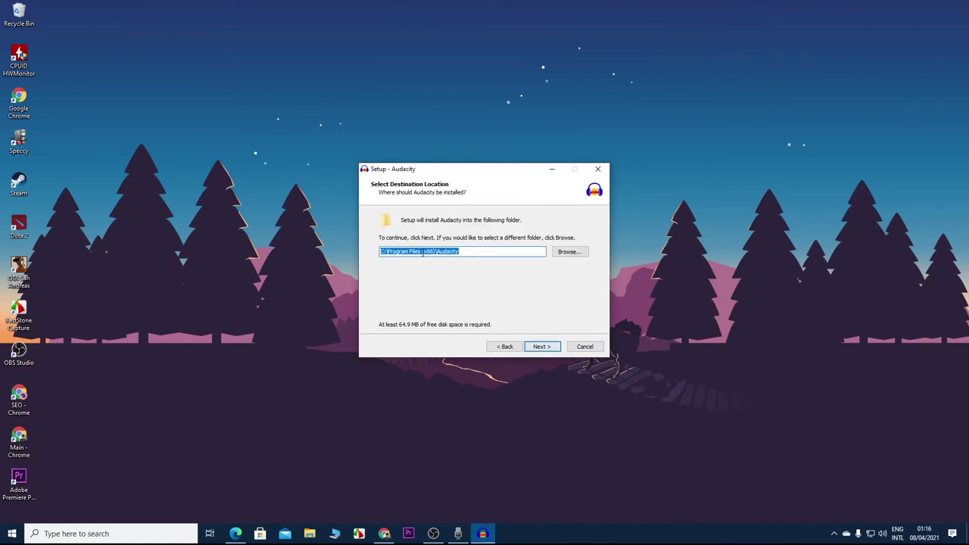
pyautogui.click(544, 346)
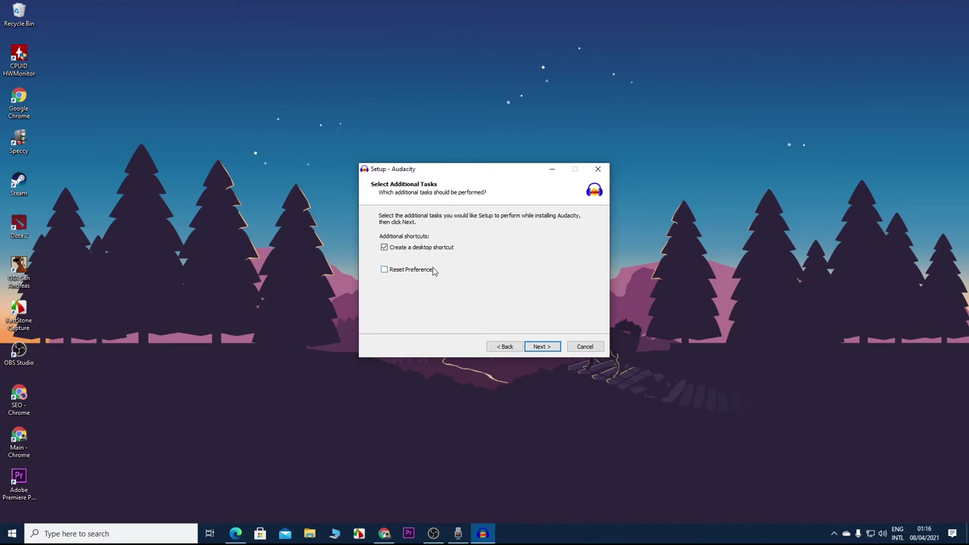
pyautogui.click(540, 347)
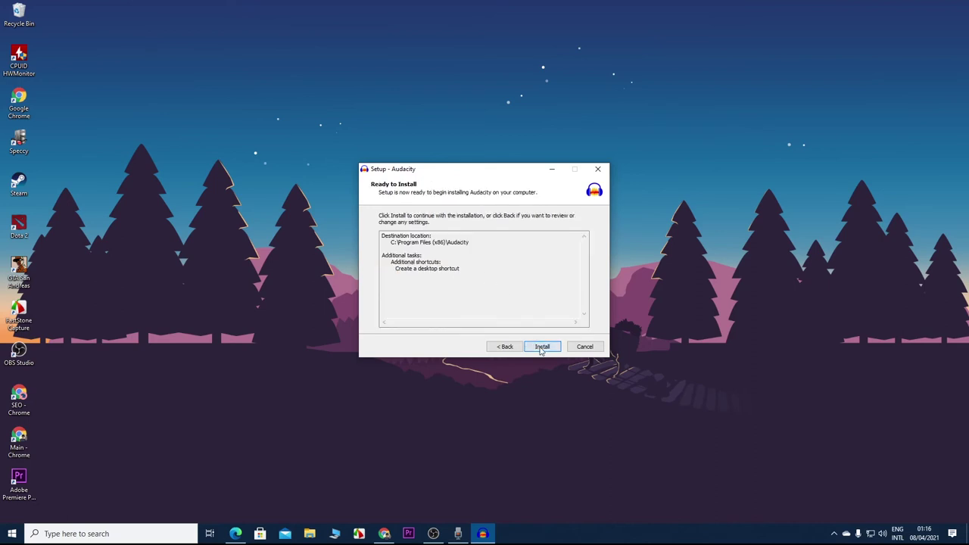
pyautogui.click(541, 347)
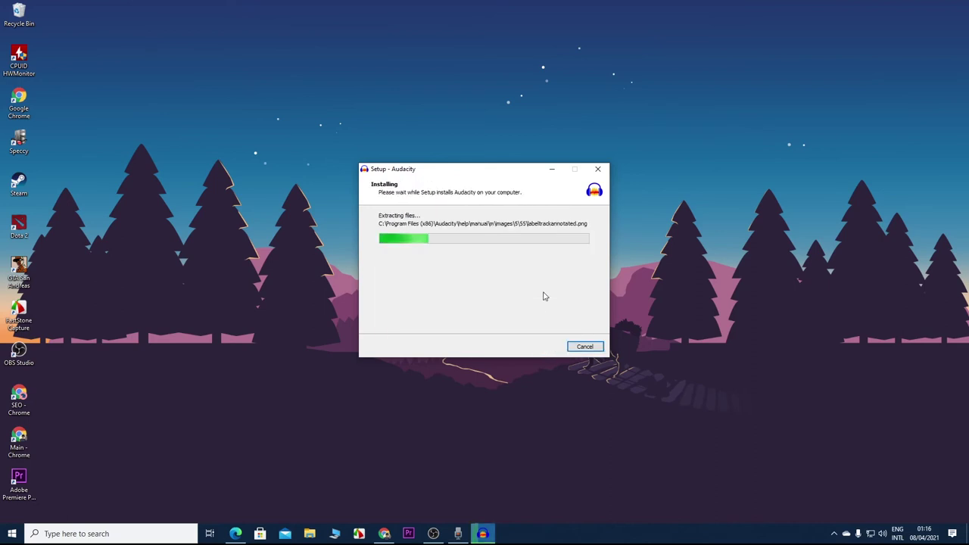
pyautogui.click(551, 347)
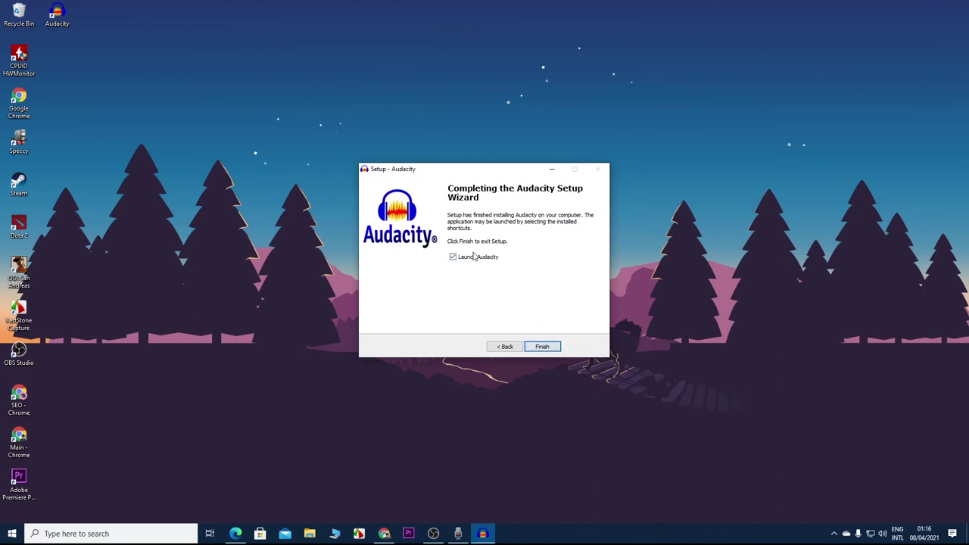
pyautogui.click(542, 347)
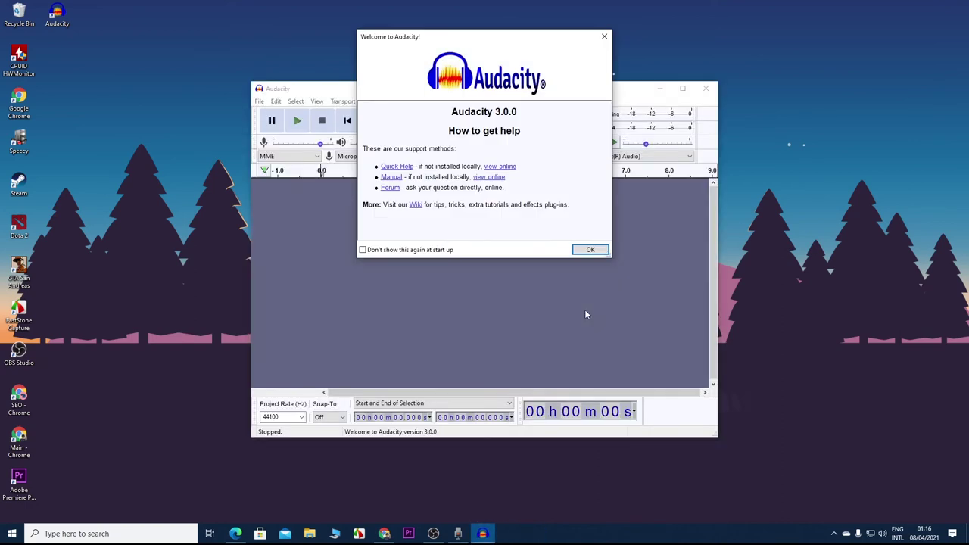
# Close the 'Welcome to Audacity!' message, leaving the empty project ready.
pyautogui.click(581, 250)
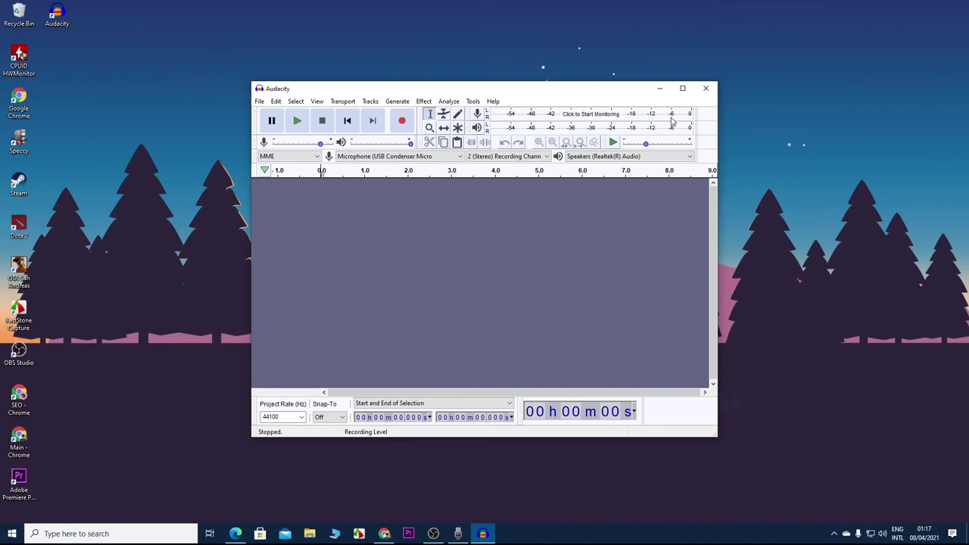
pyautogui.click(423, 101)
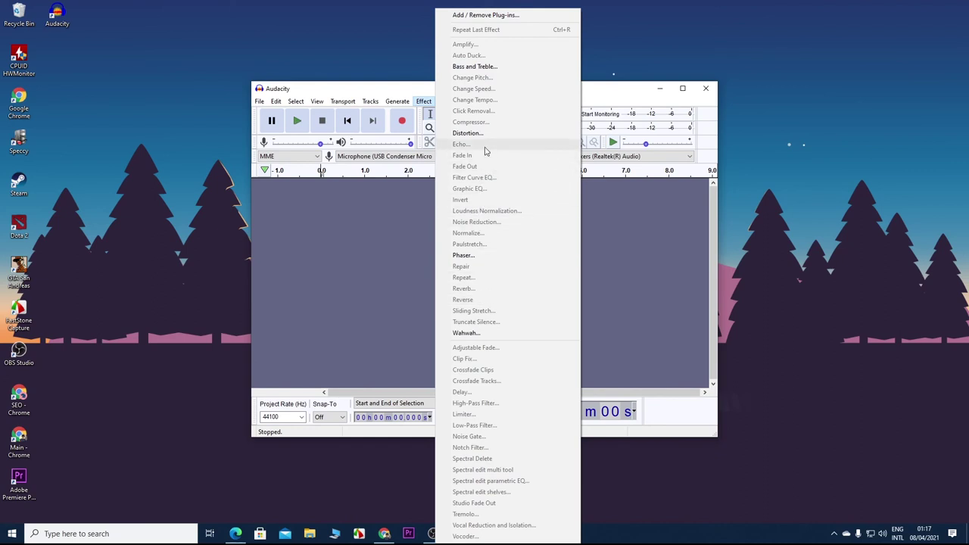
pyautogui.click(387, 281)
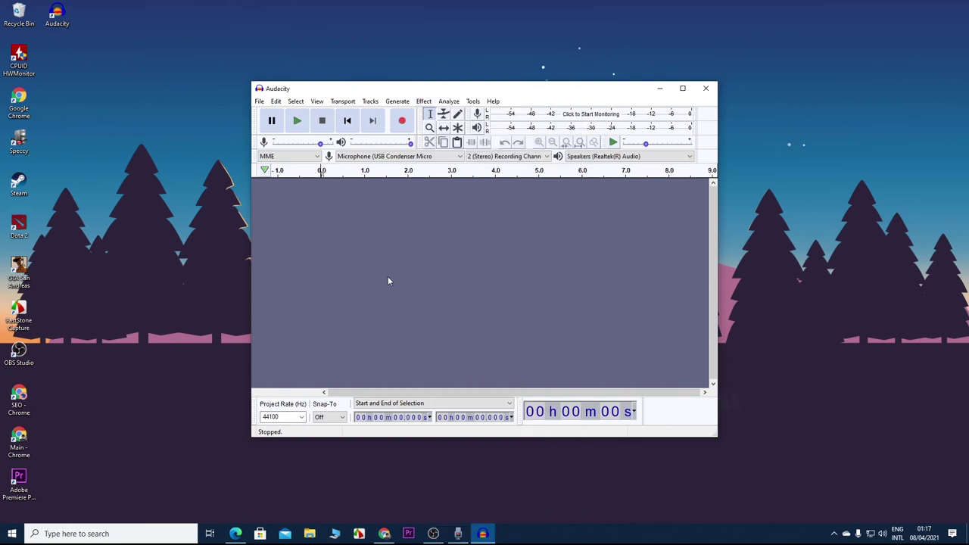